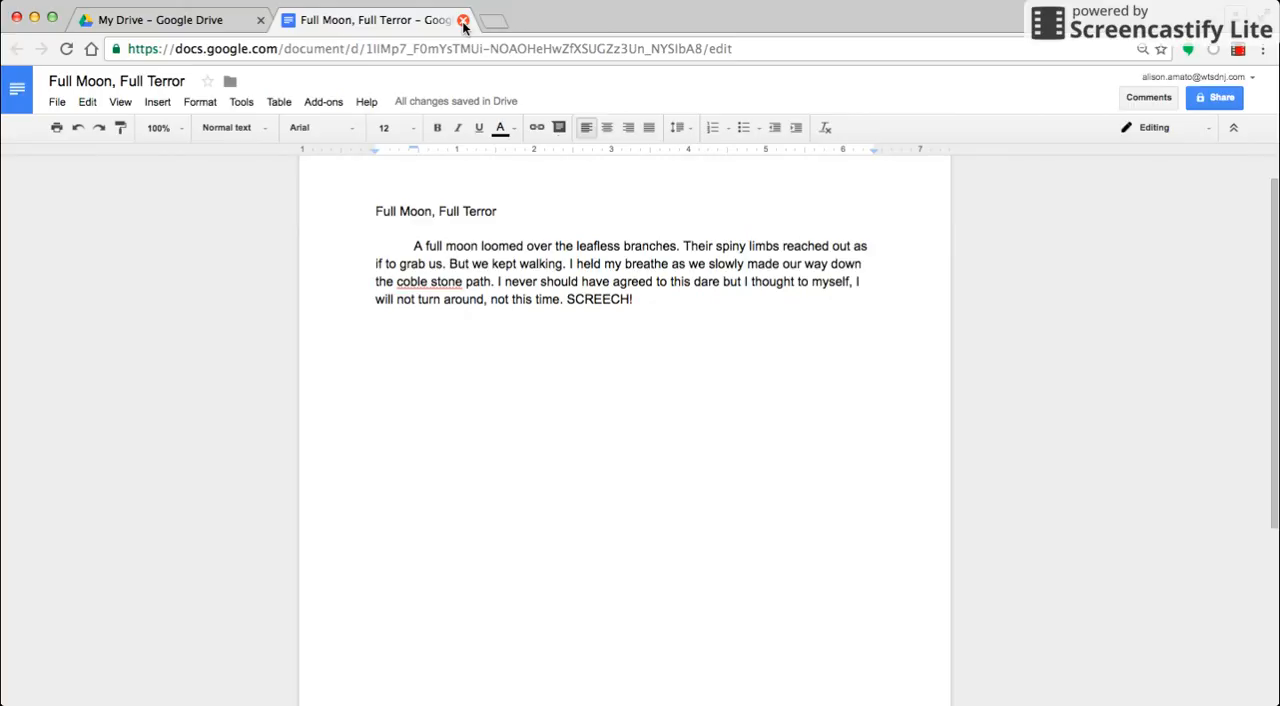
Close the open document and reopen "Full Moon, Full Terror" from My Drive.
mouse_move(412, 103)
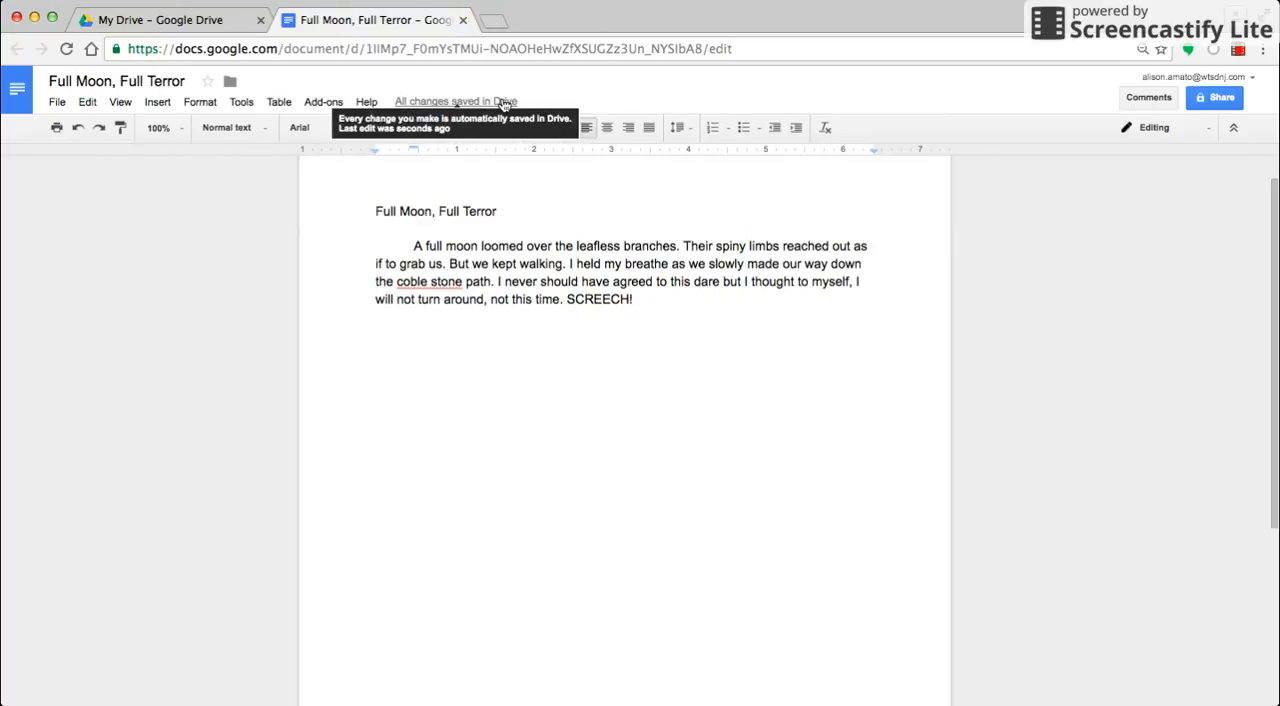
click(463, 21)
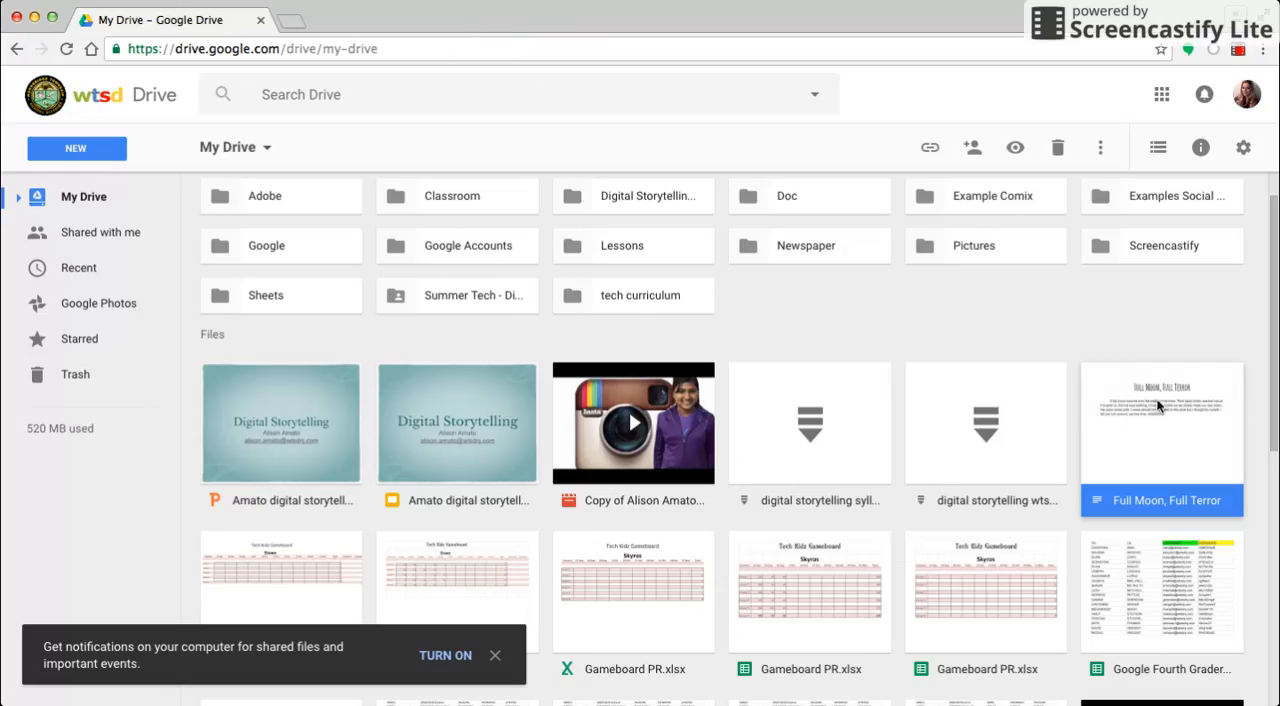
double_click(1154, 460)
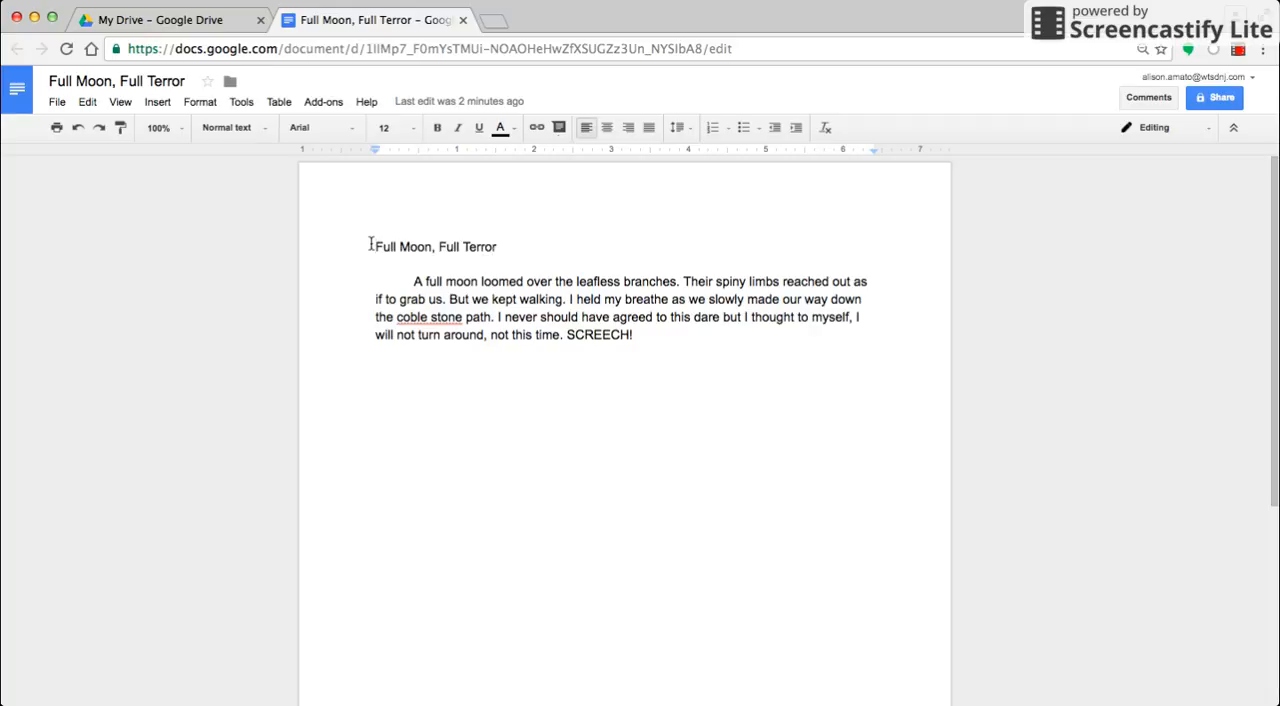
Set the title line "Full Moon, Full Terror" in the Amatic SC font at size 36.
drag(377, 246, 501, 246)
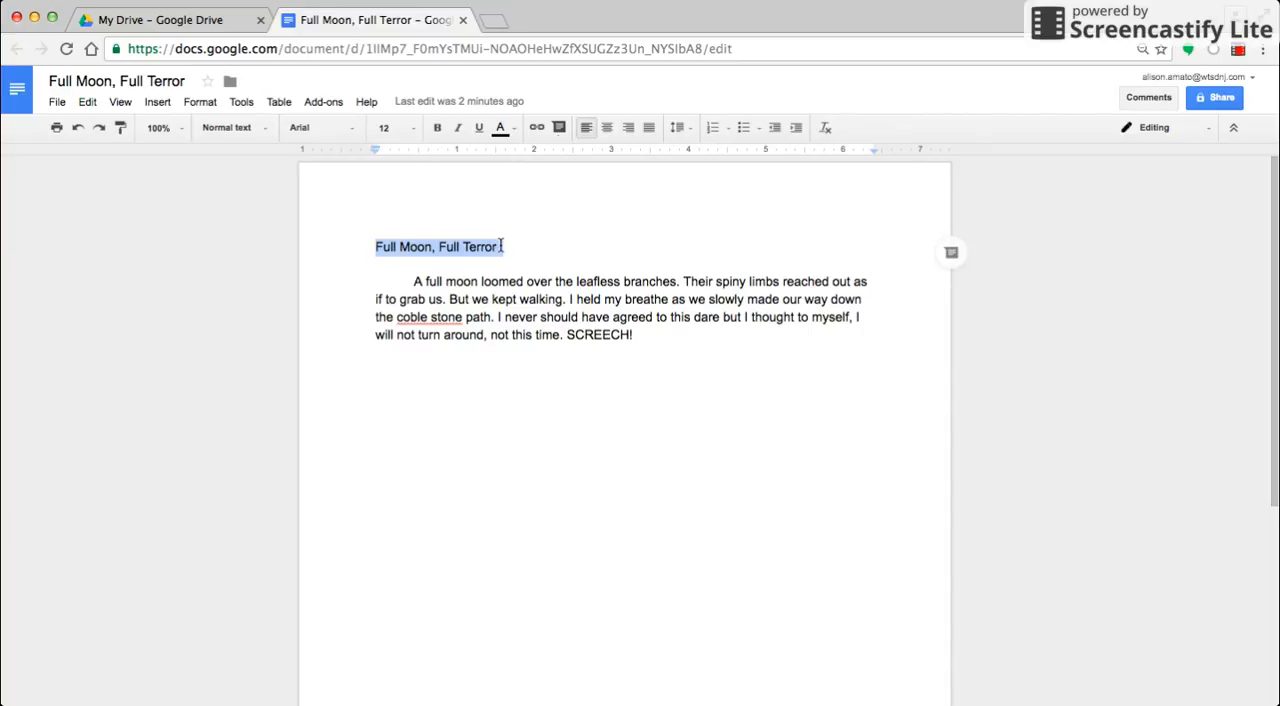
click(583, 245)
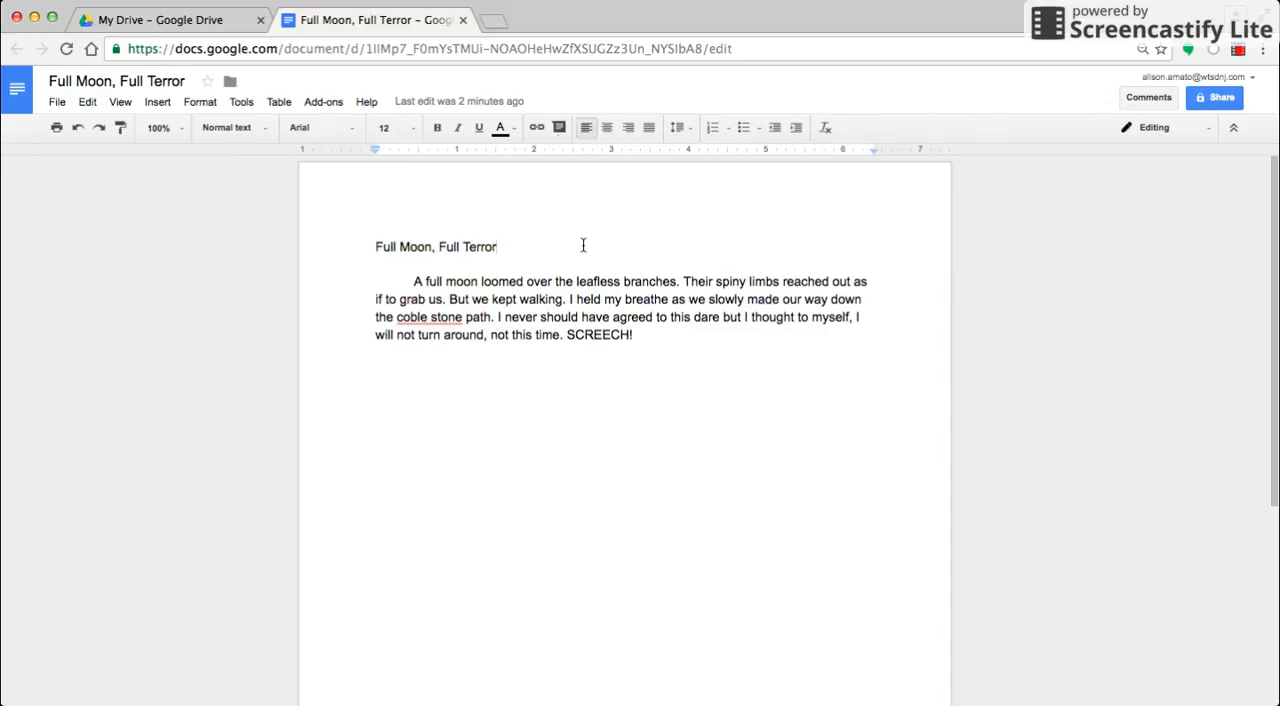
click(368, 247)
drag(368, 247, 500, 247)
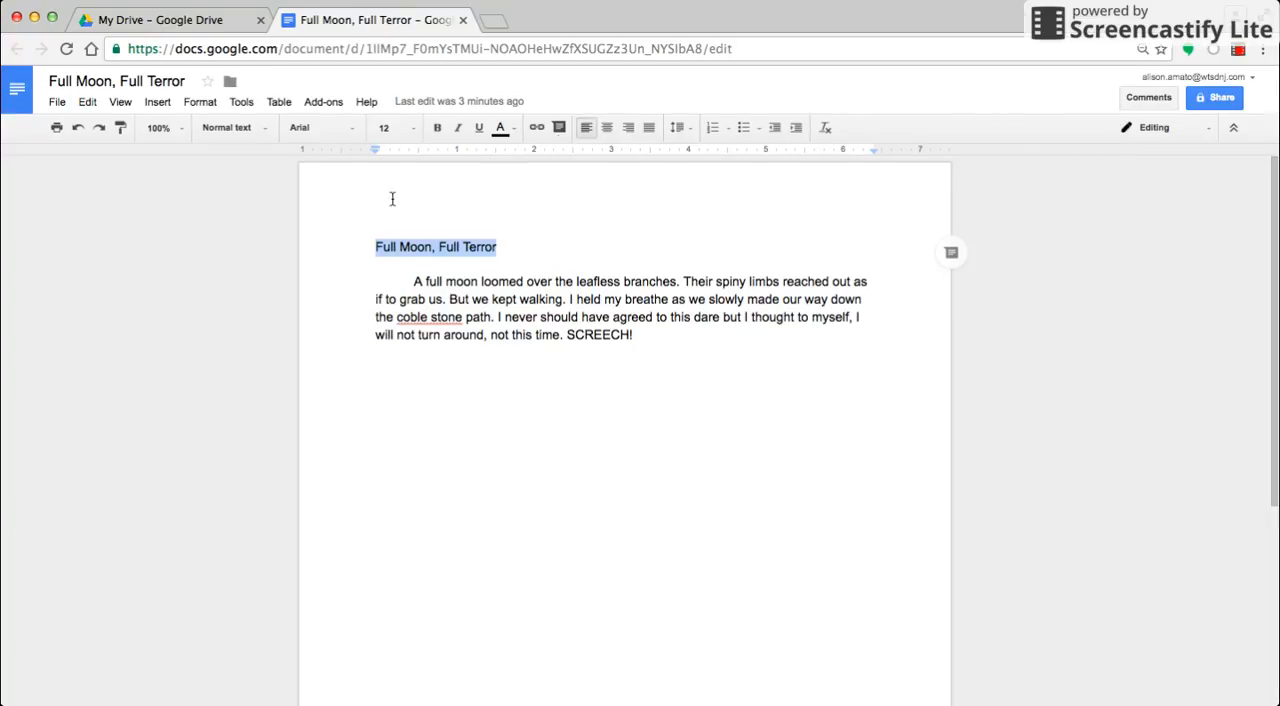
click(322, 130)
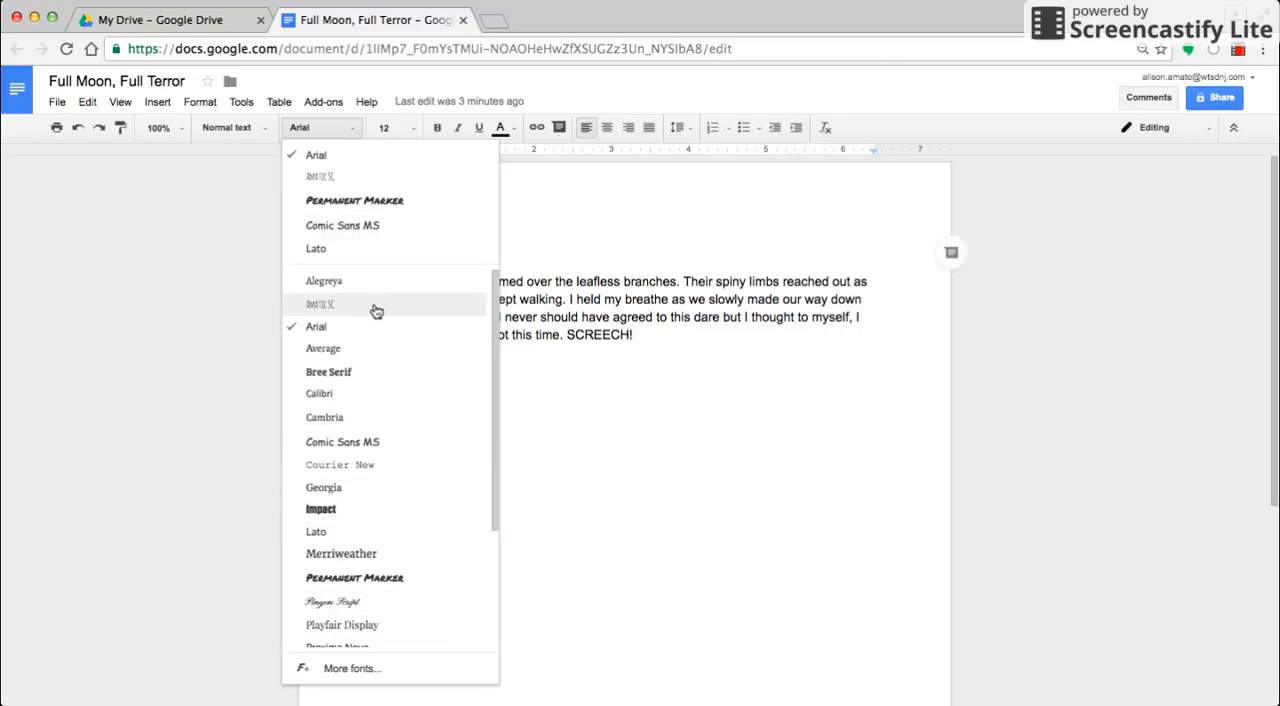
click(317, 305)
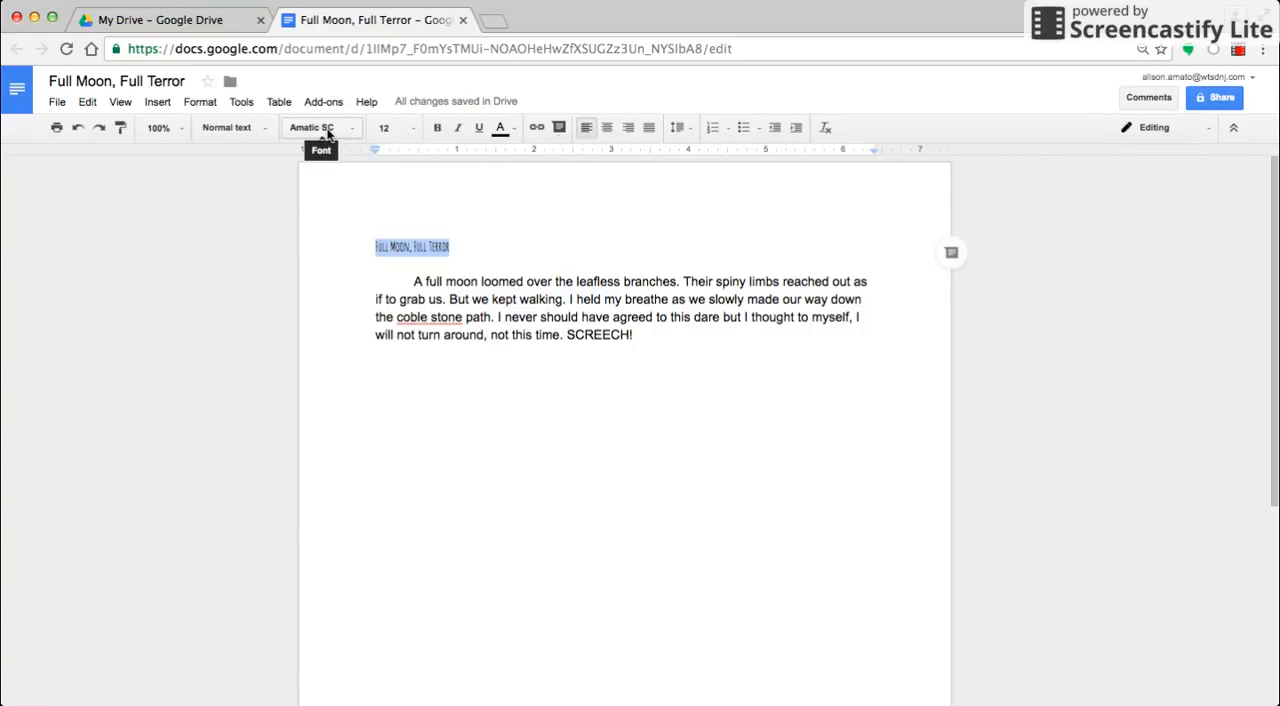
click(407, 128)
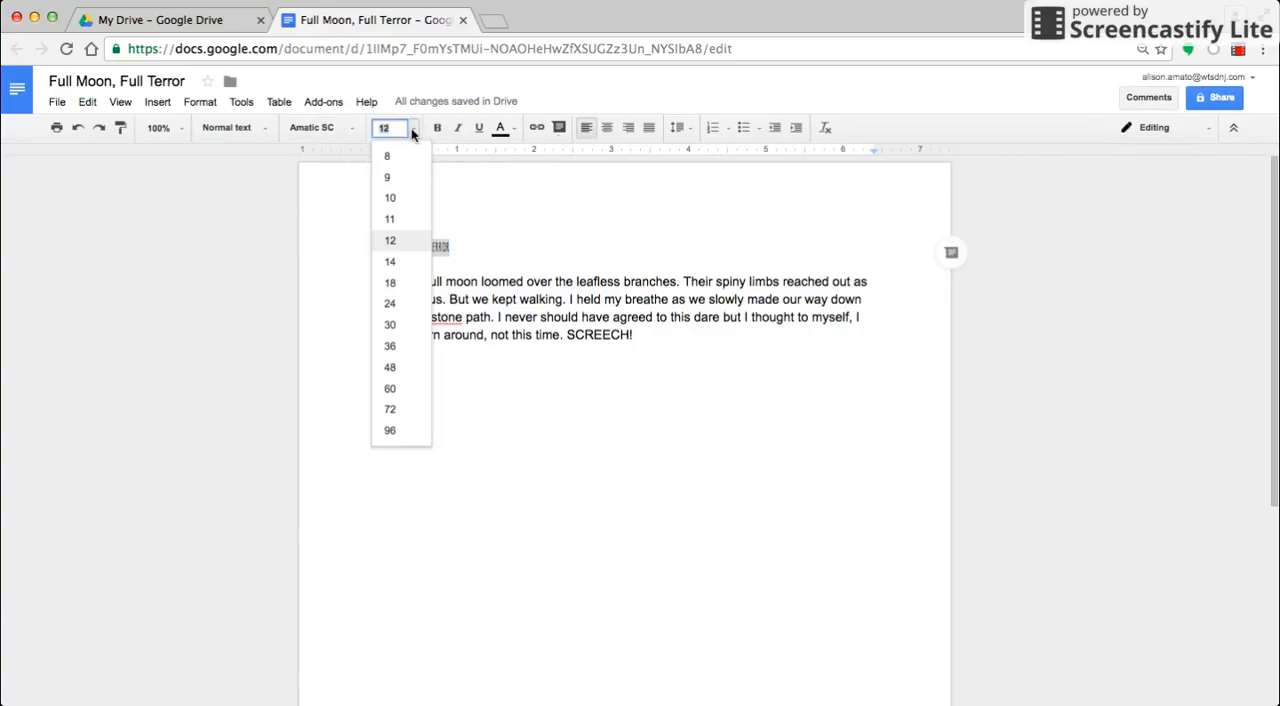
click(392, 346)
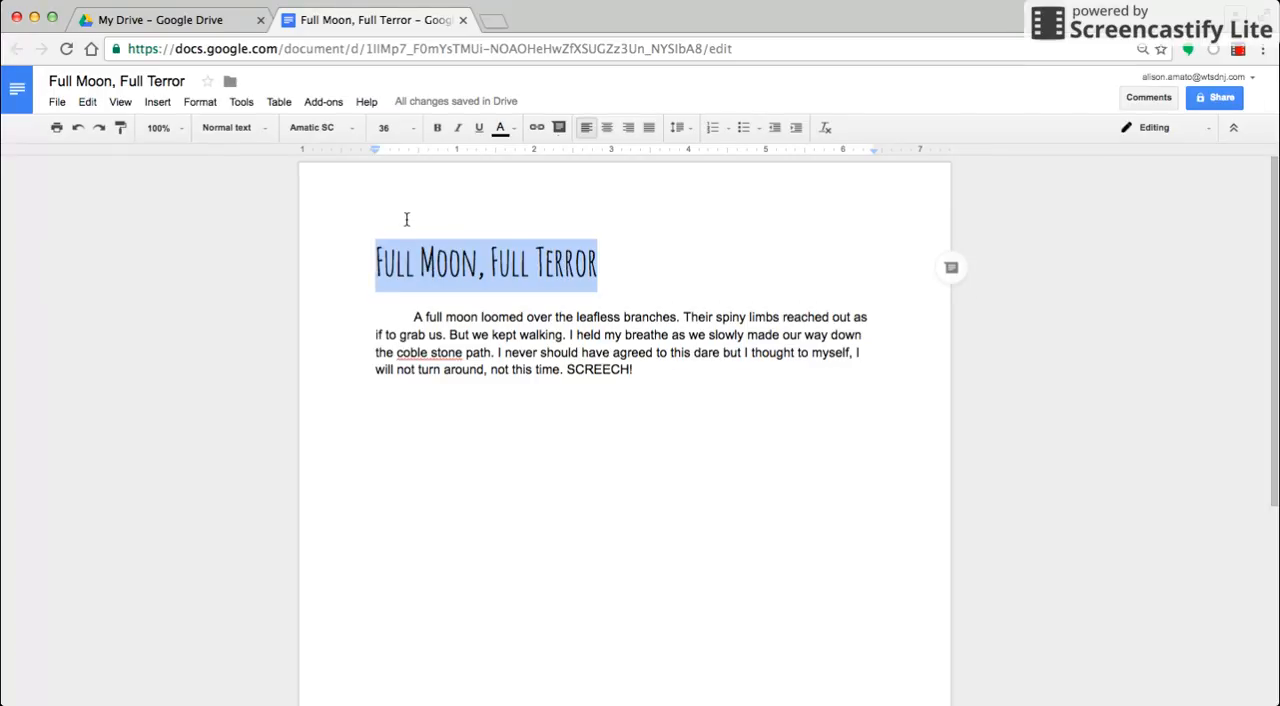
Make the title bold without italics and center it on the page.
click(439, 130)
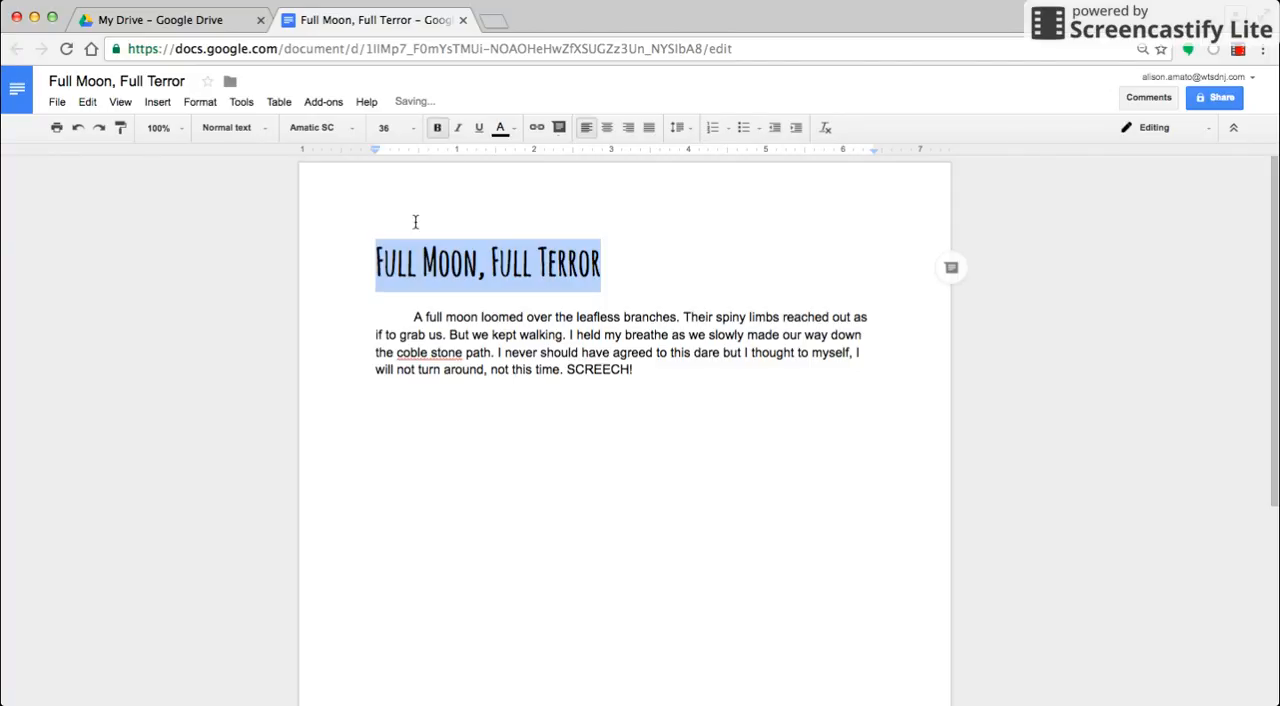
click(459, 128)
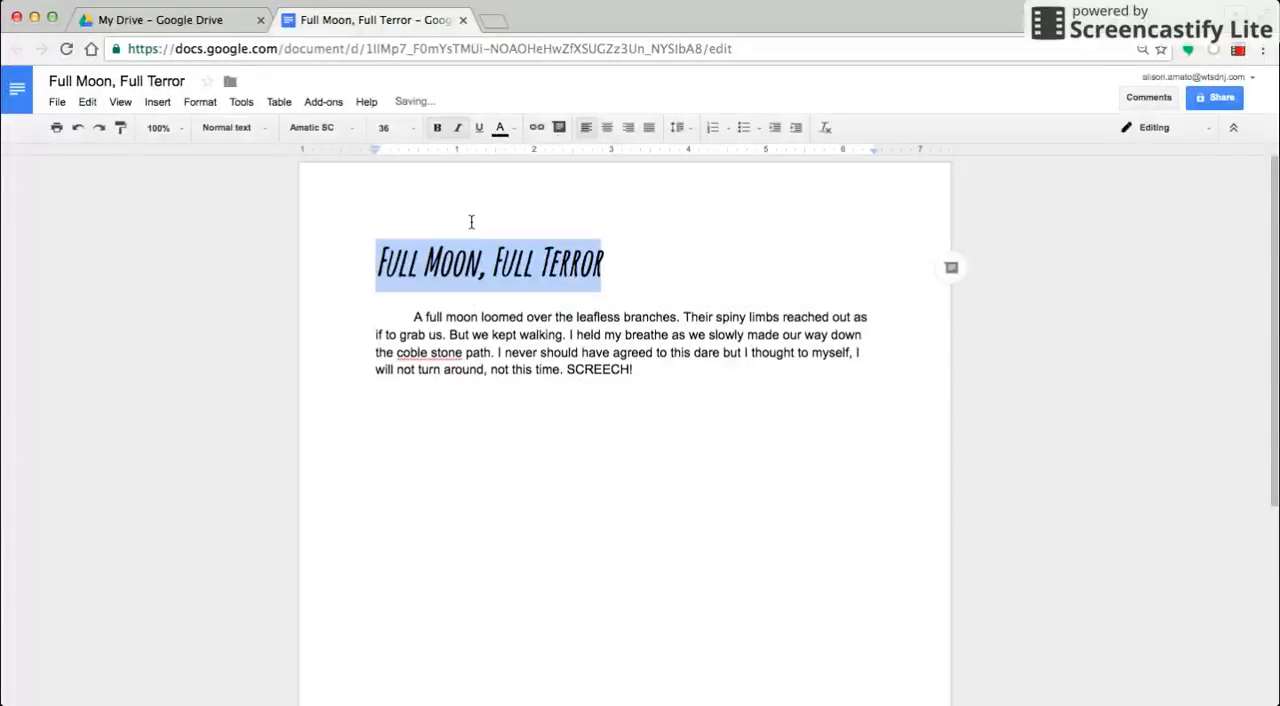
click(459, 128)
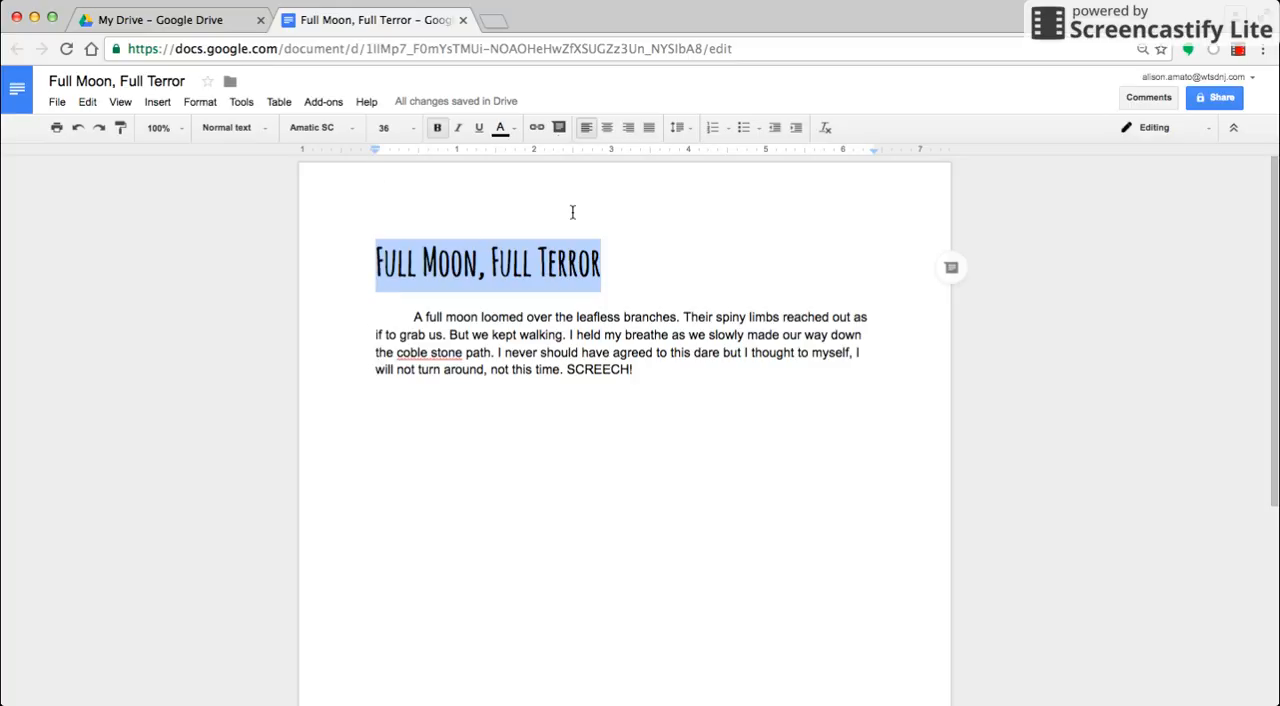
click(608, 127)
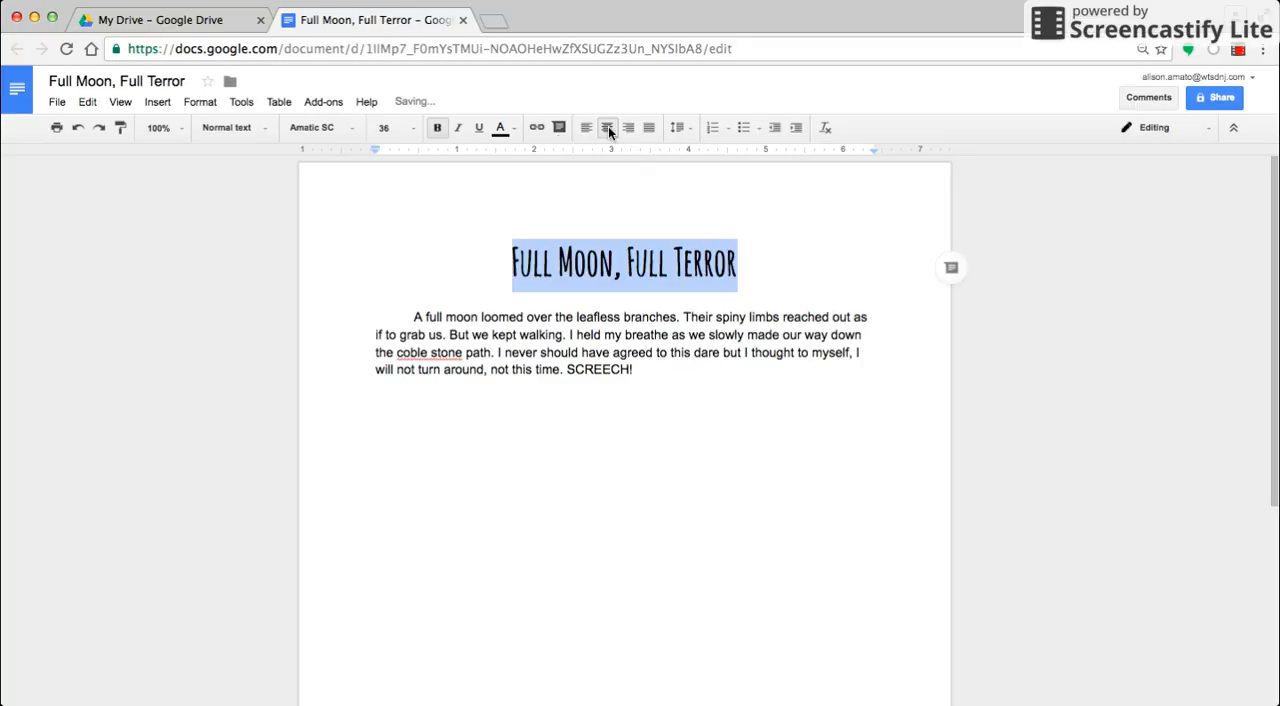
click(767, 267)
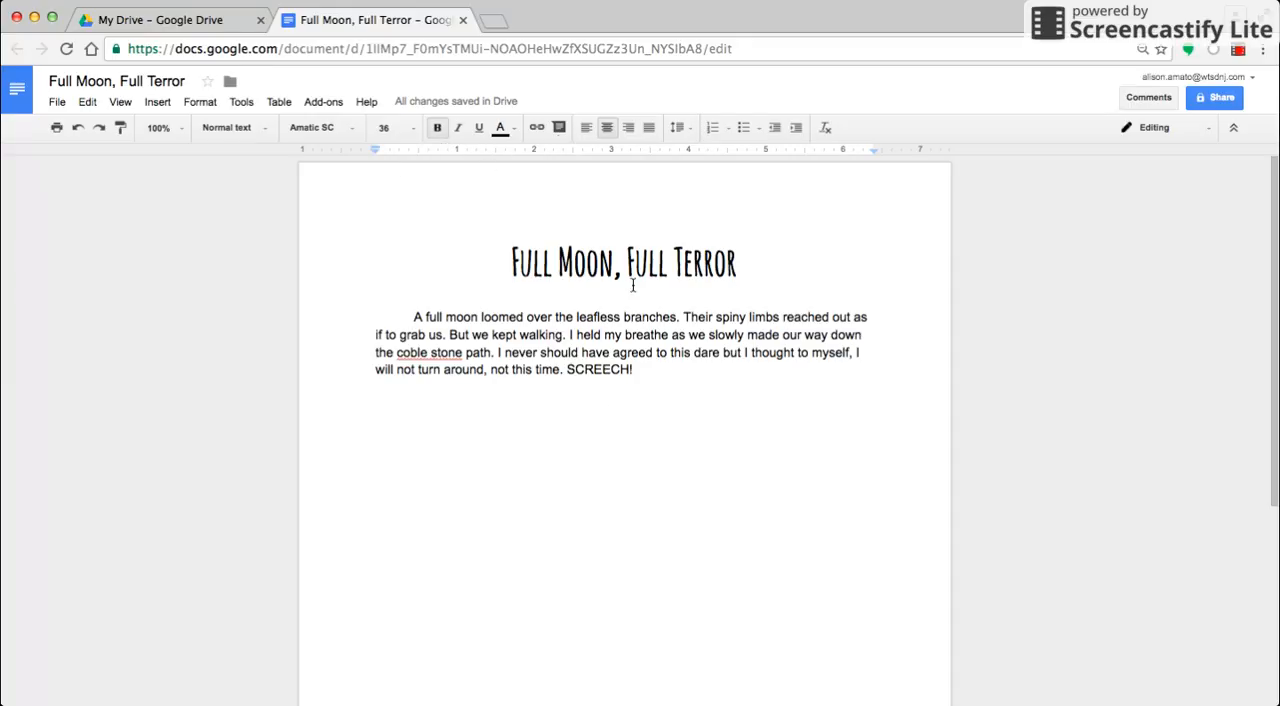
Italicize "SCREECH!" at the end of the paragraph and the word "not" in "I will not turn around".
click(566, 369)
drag(566, 369, 635, 369)
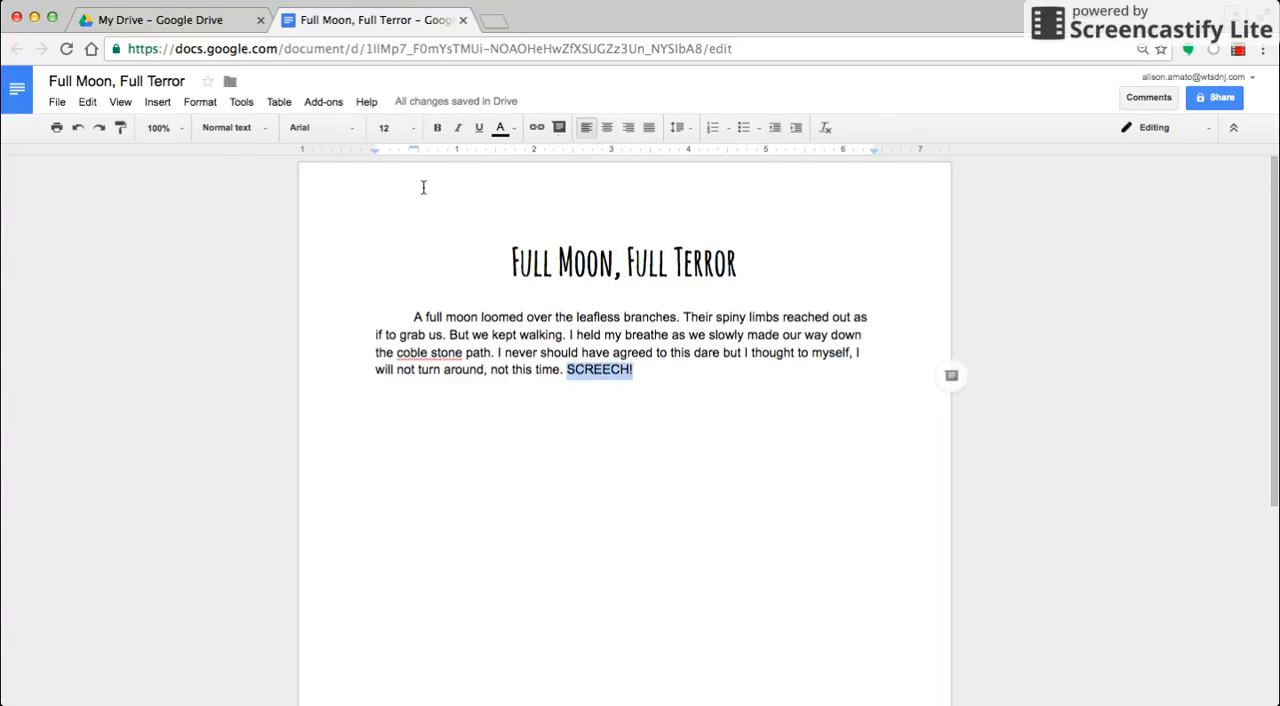
click(461, 128)
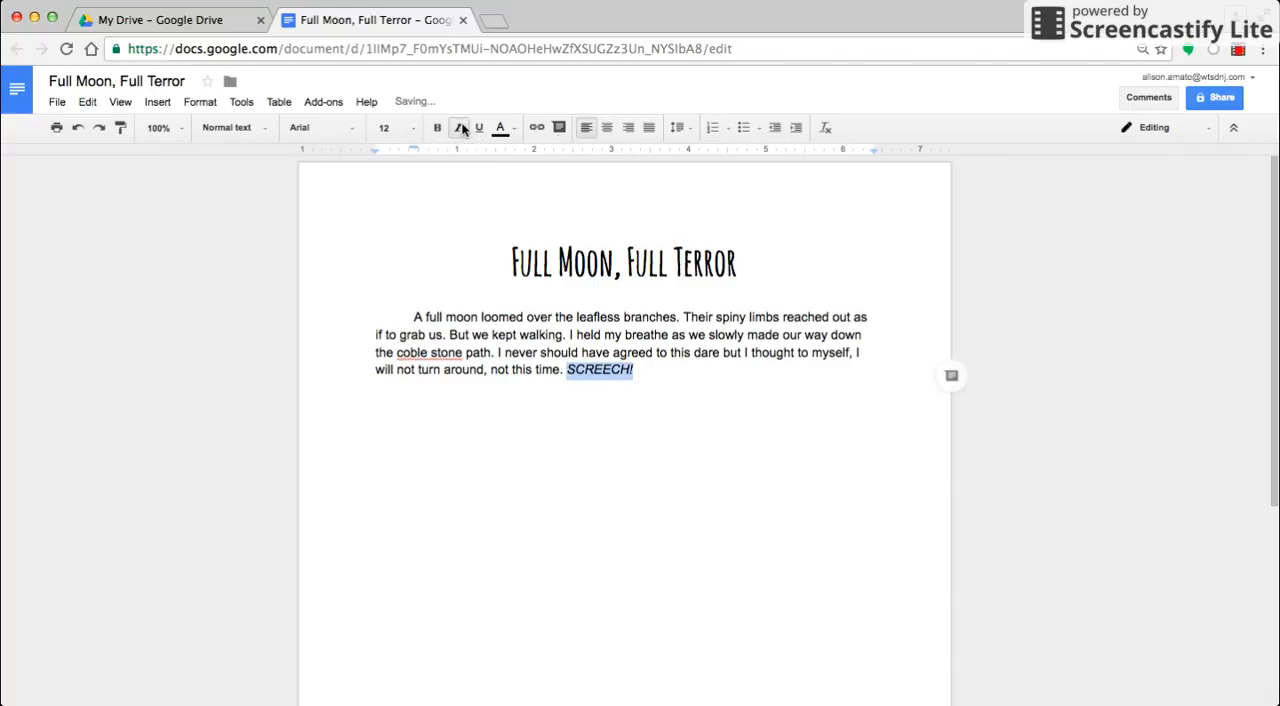
click(651, 365)
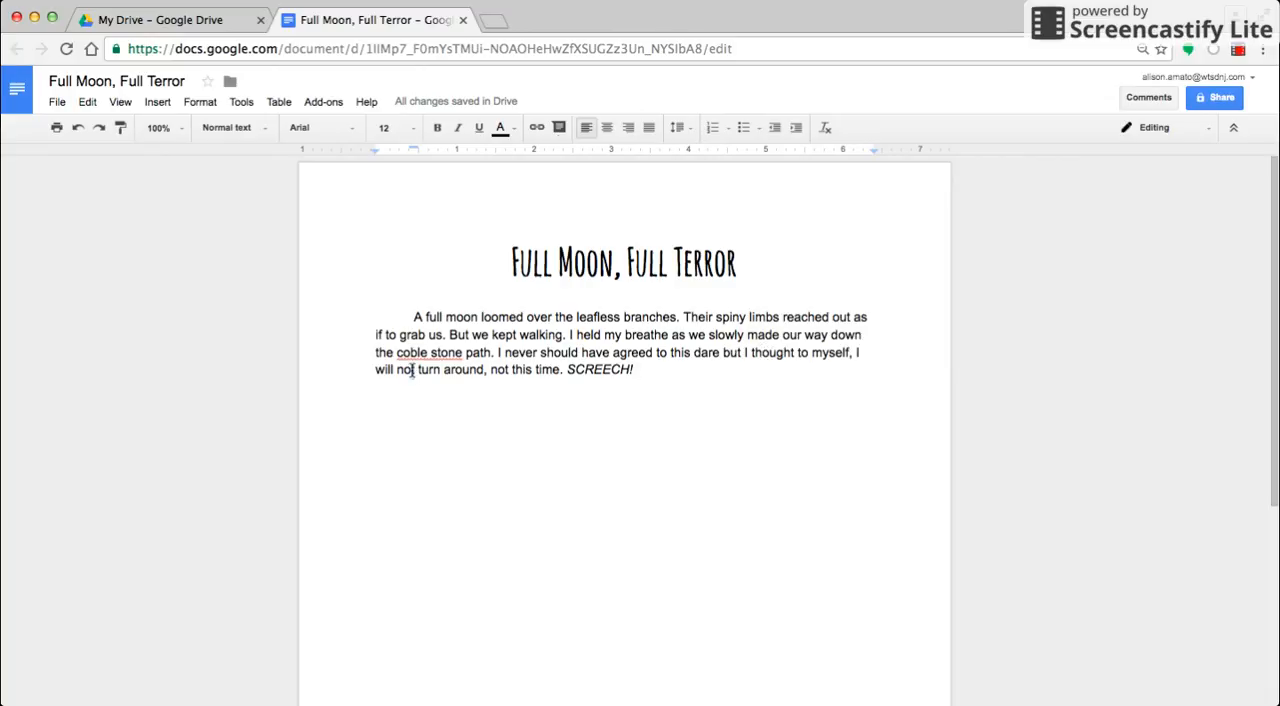
drag(415, 370, 397, 370)
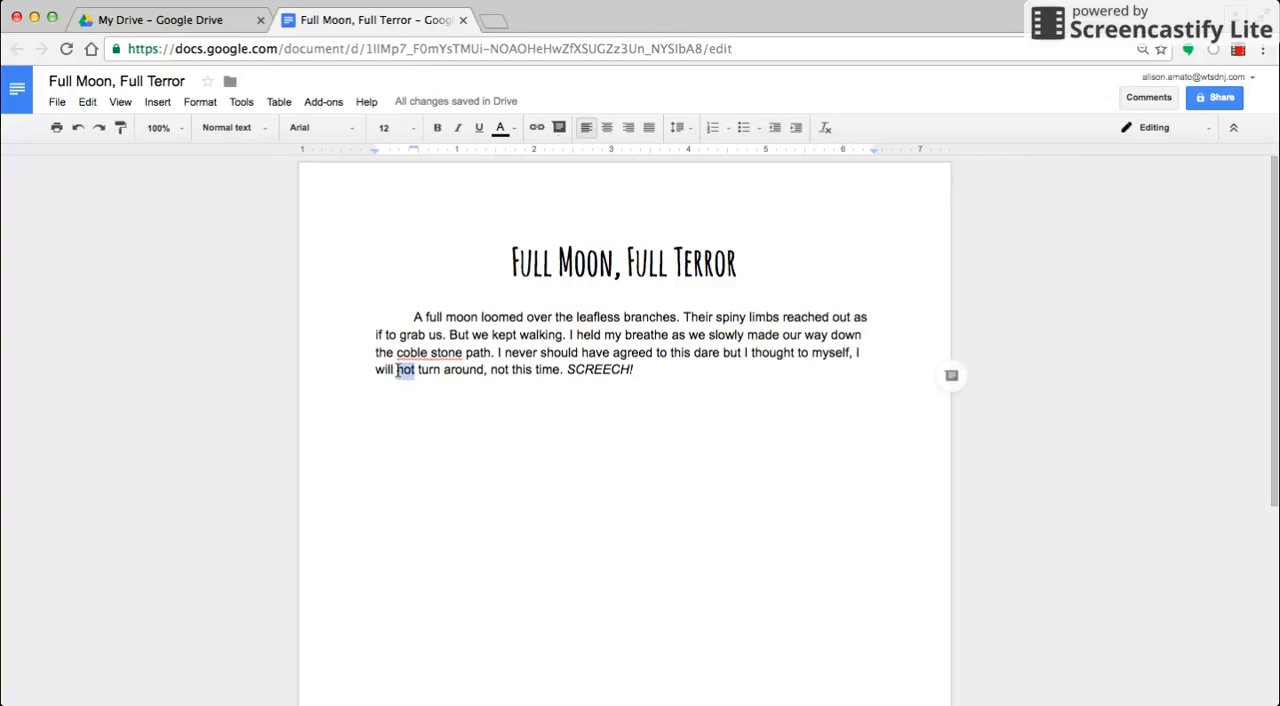
click(456, 128)
click(503, 481)
Insert four line breaks inside the word "breathe" and add the random text "njZvnjzcvkavjka" after "SCREECH!".
click(651, 337)
key(Return)
key(Return)
key(Return)
key(Return)
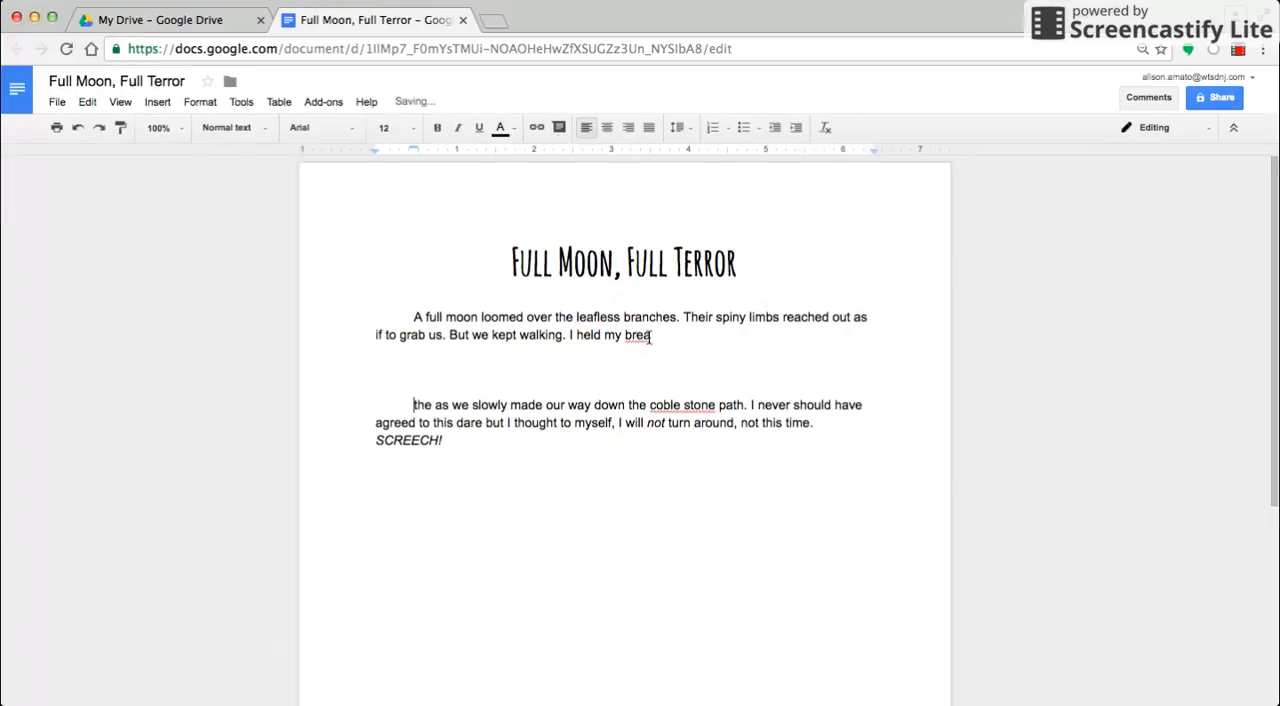
click(607, 517)
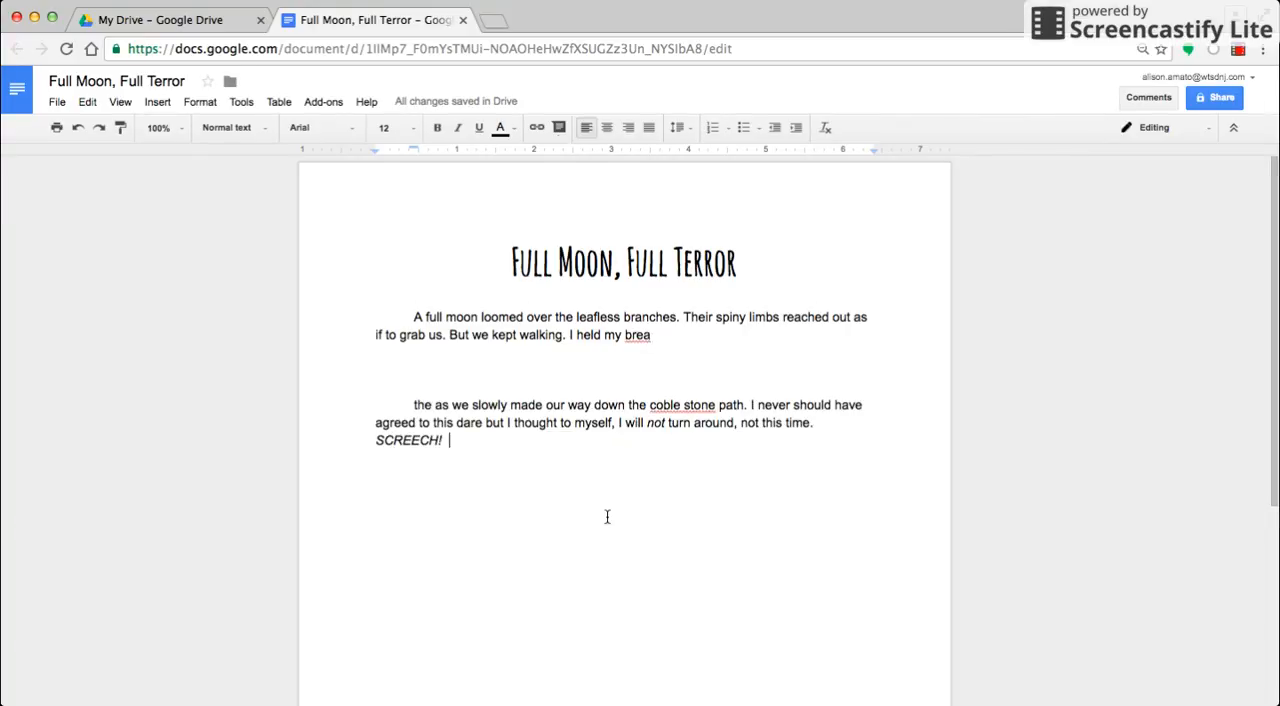
text(njZvnjzcvka)
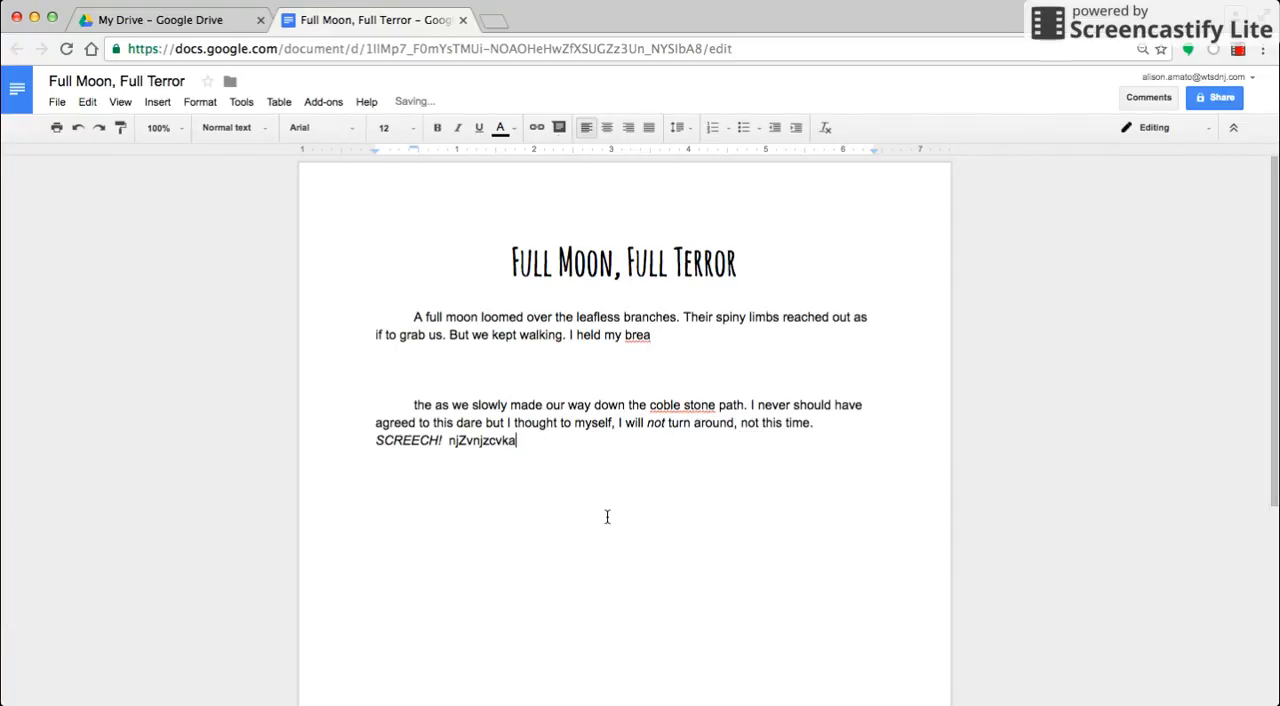
text(vjka)
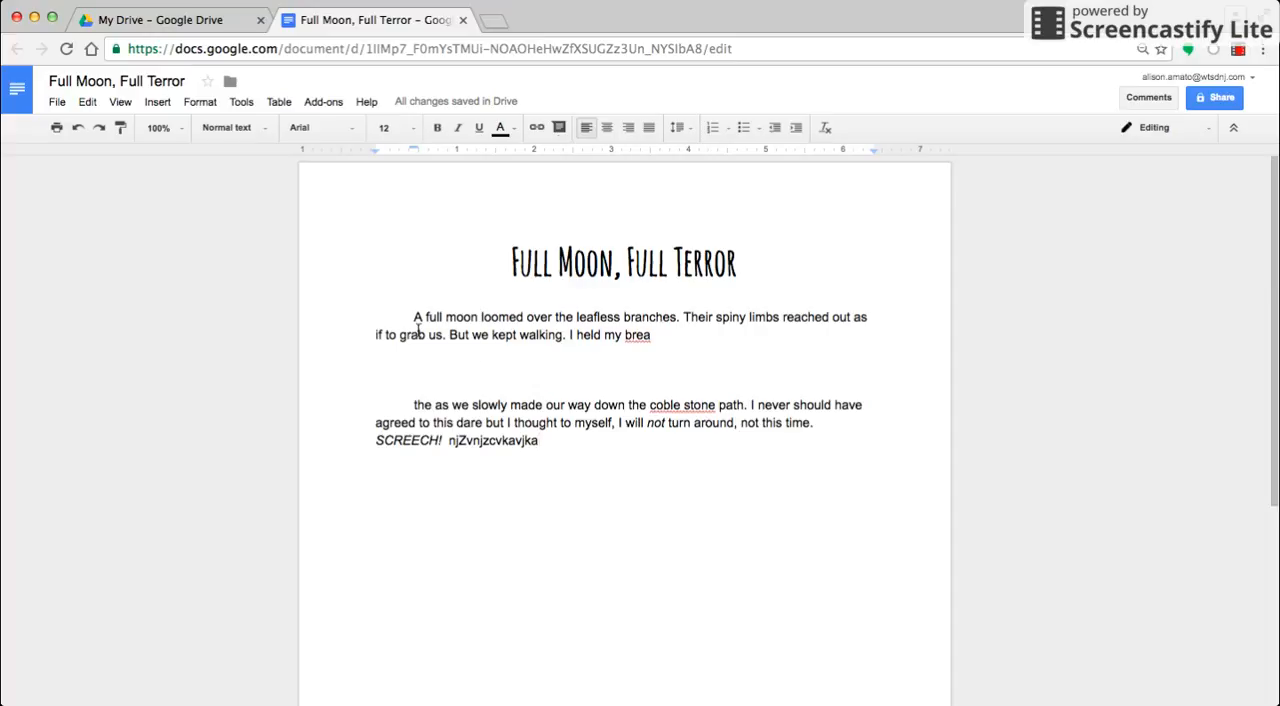
Undo the random text after "SCREECH!" and the line breaks inside "breathe" to rejoin the paragraph.
click(78, 130)
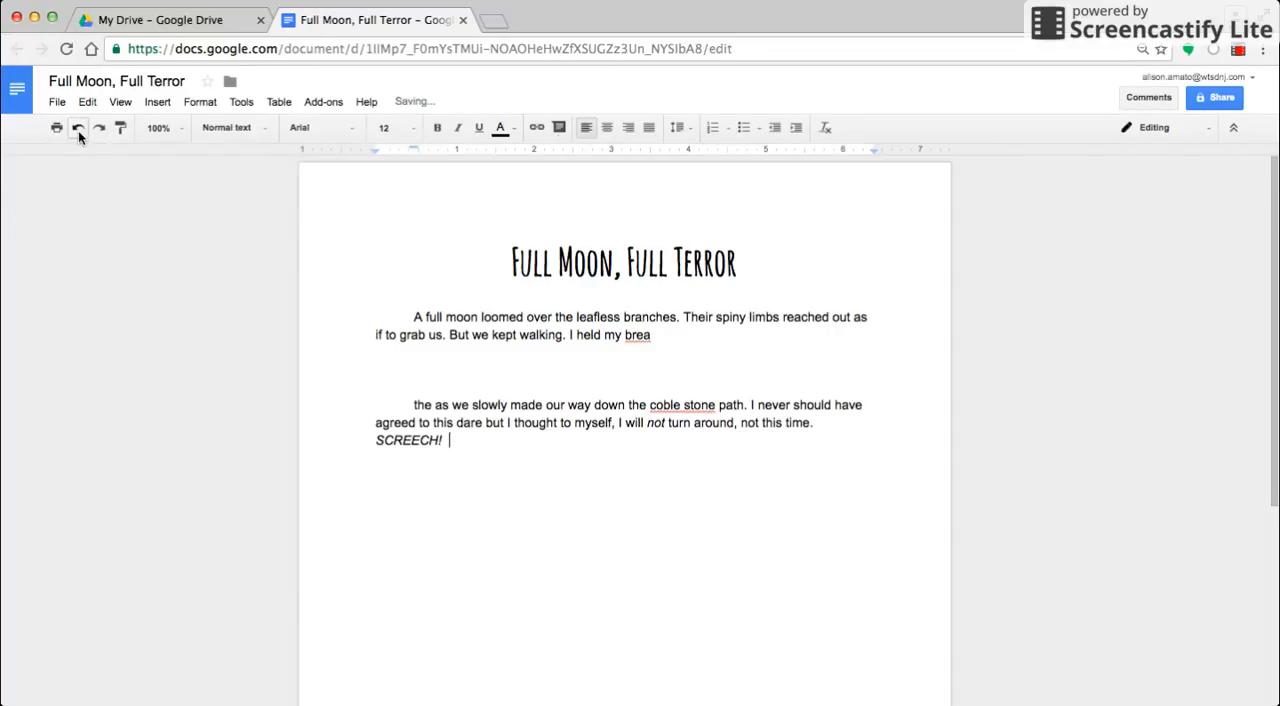
click(78, 130)
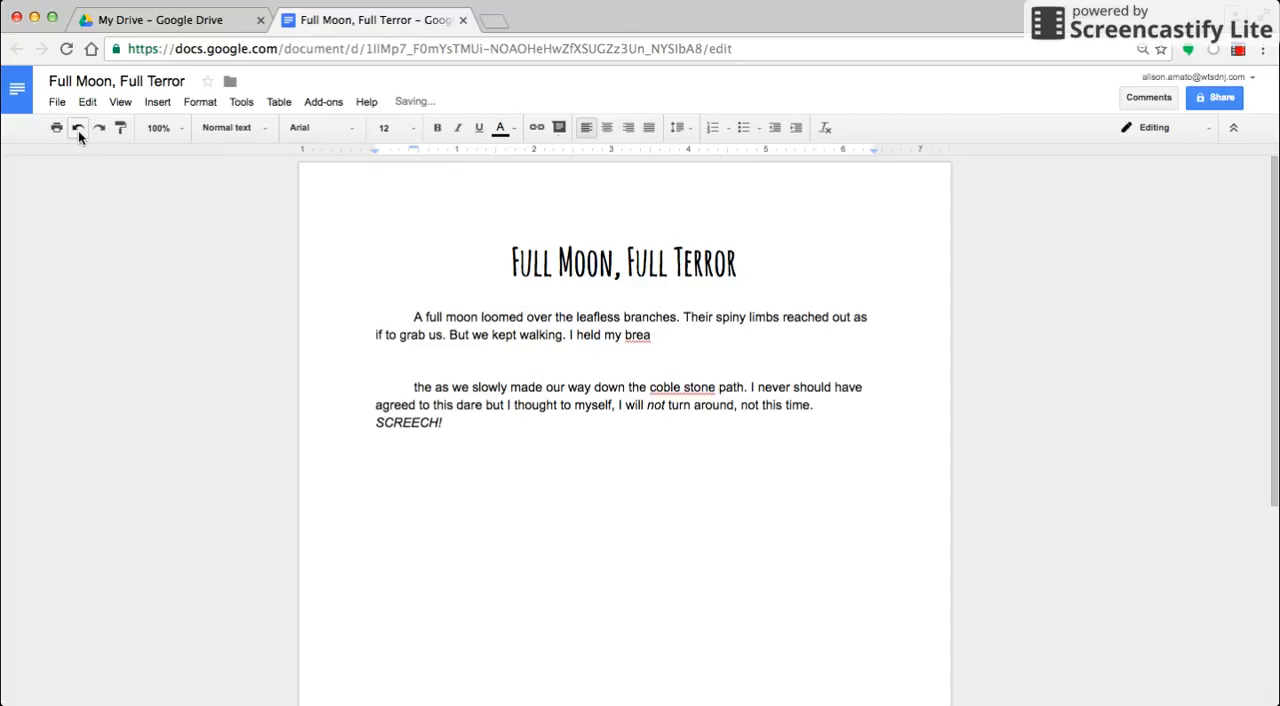
click(78, 130)
click(78, 130)
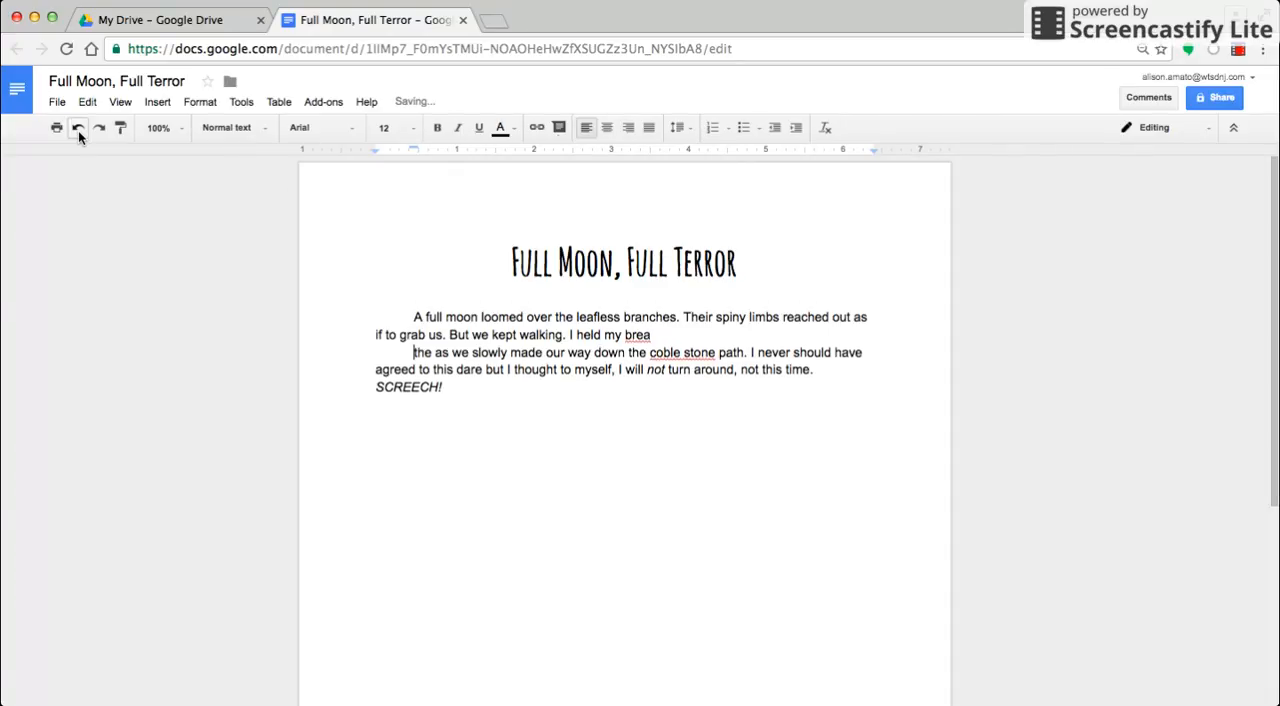
click(78, 130)
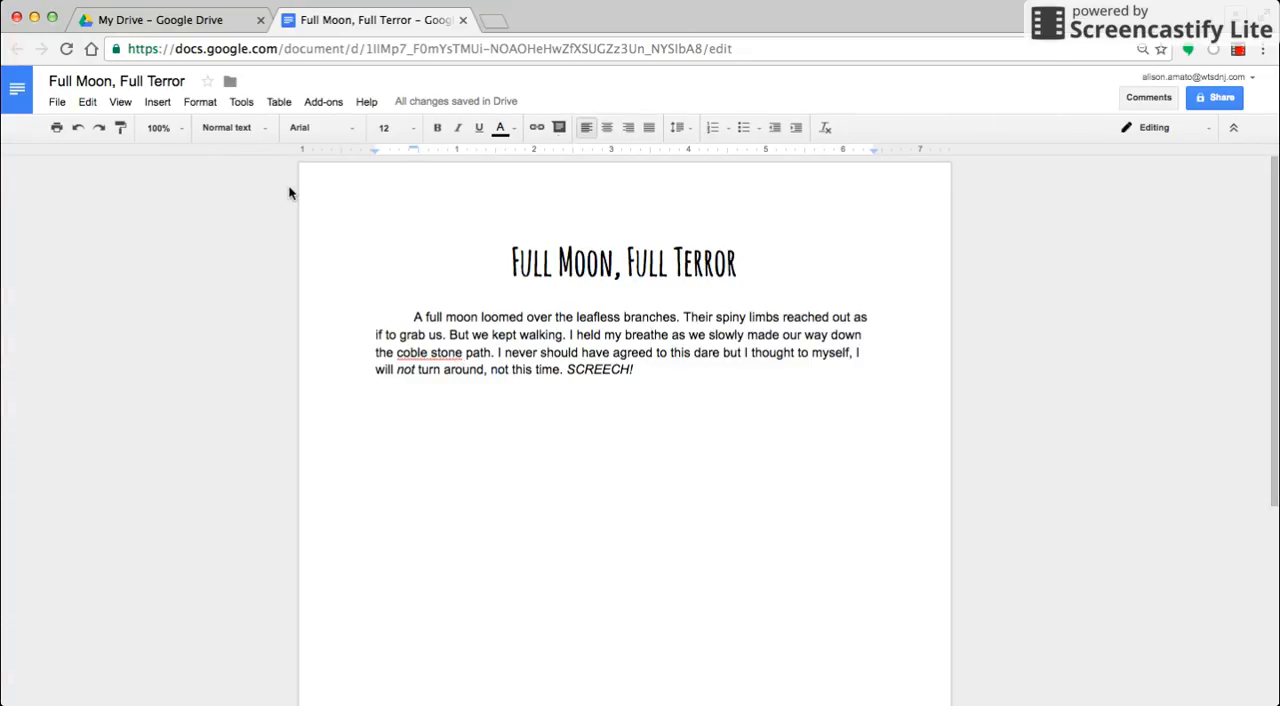
Run the spelling check and replace "coble stone" with the suggestion "cobblestone".
click(240, 104)
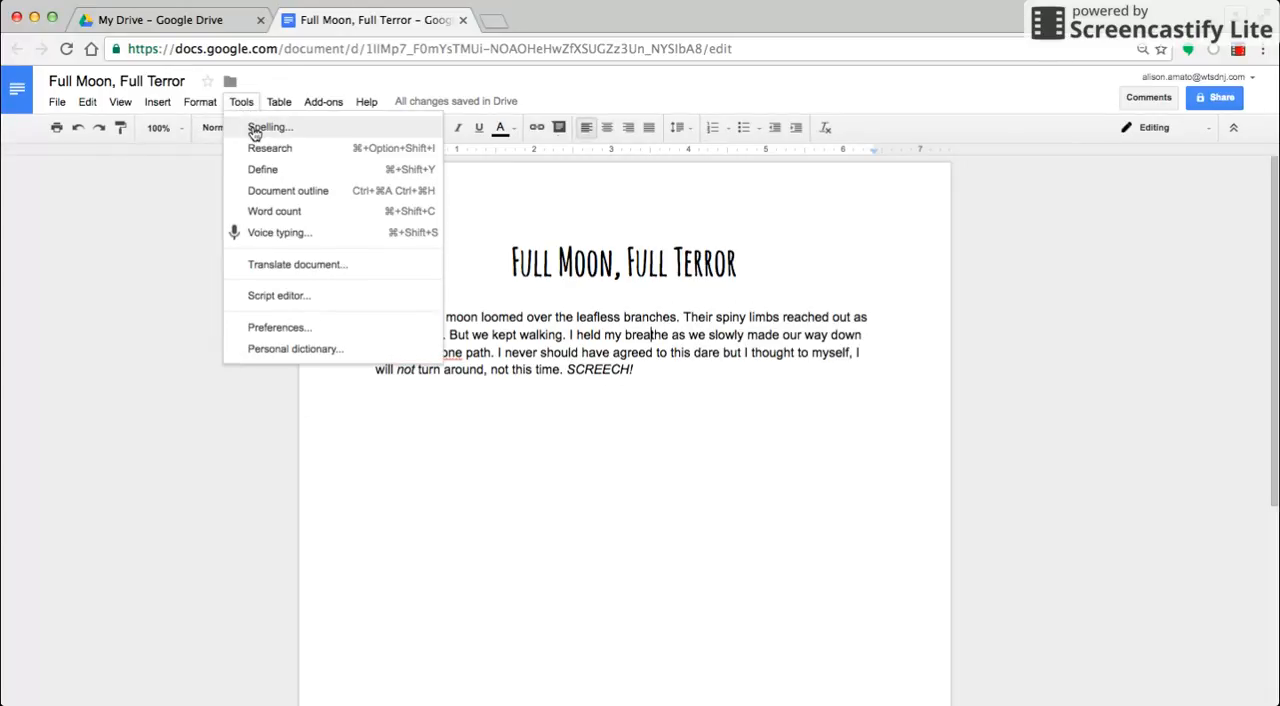
click(256, 131)
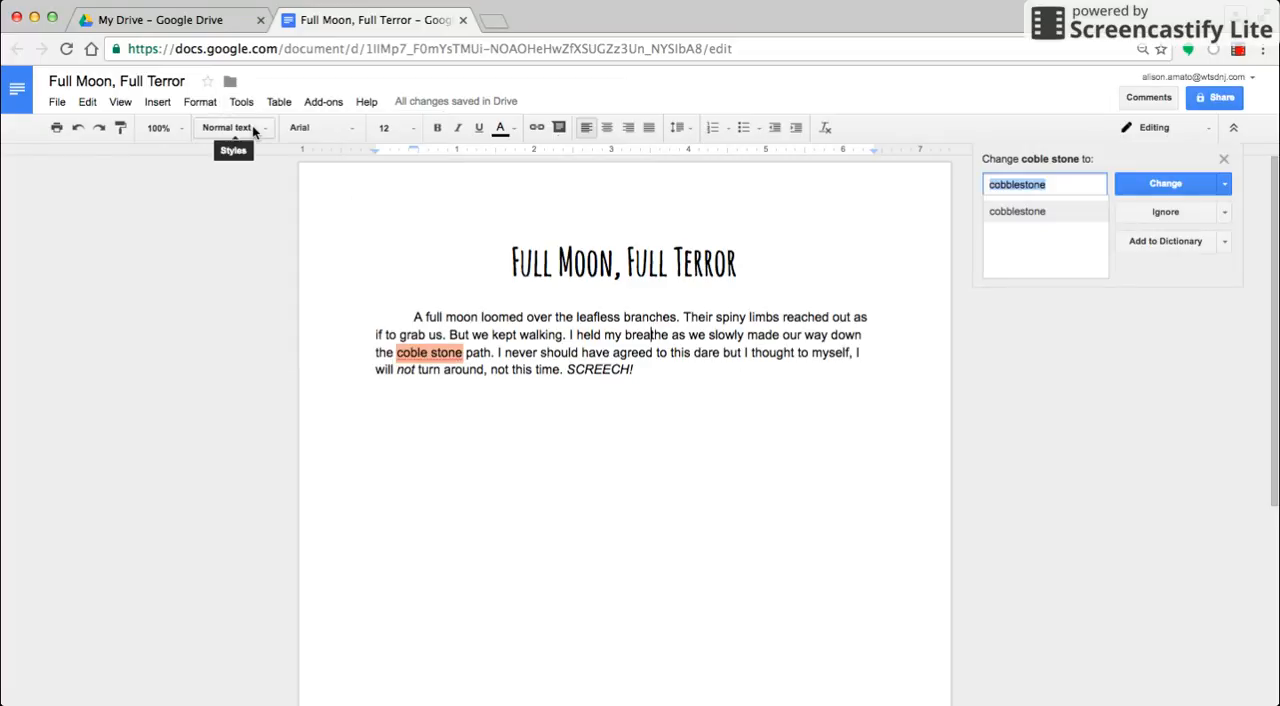
click(1160, 184)
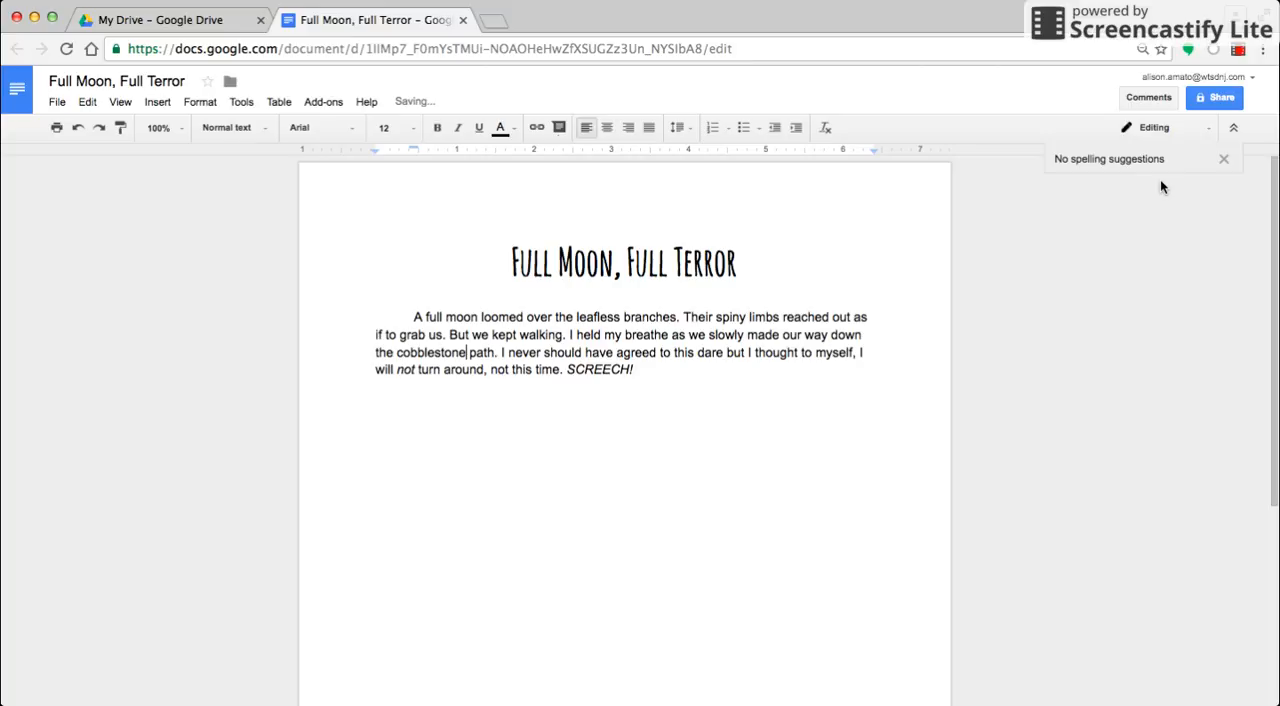